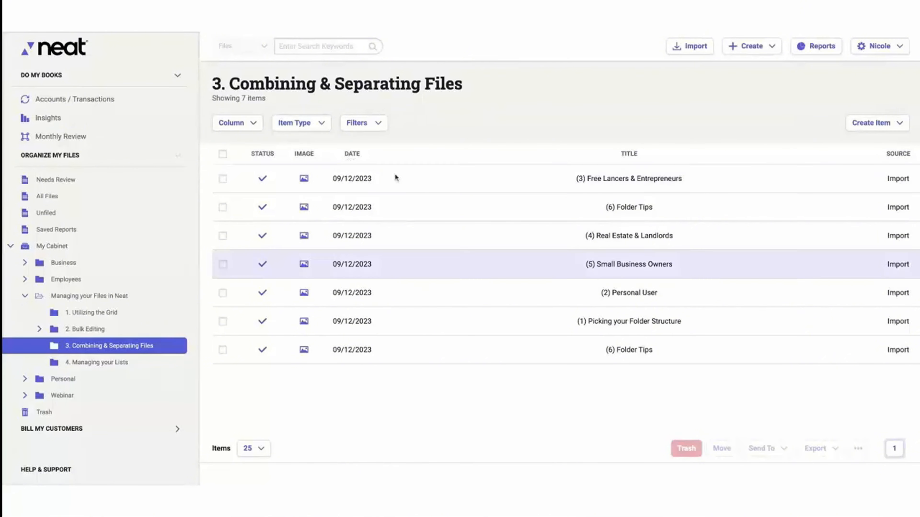
- Select all files in the 3. Combining & Separating Files folder and start combining them
click(223, 154)
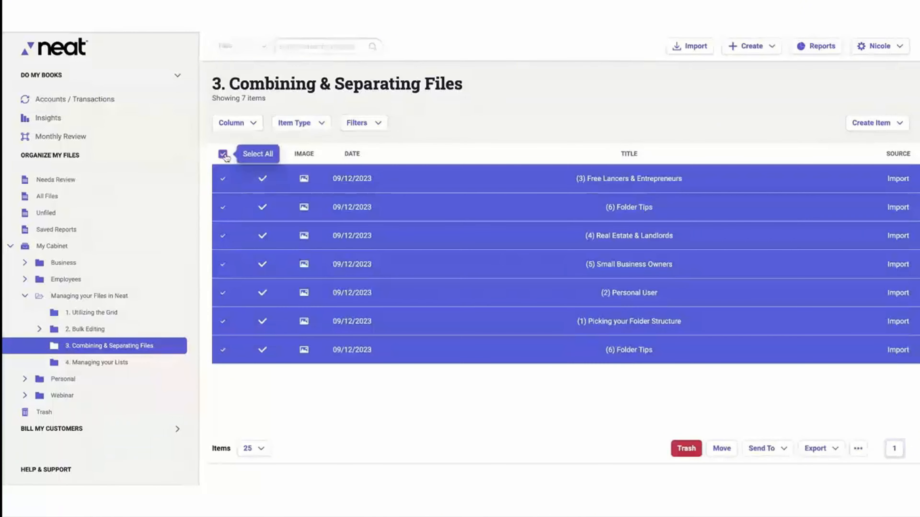
right_click(432, 205)
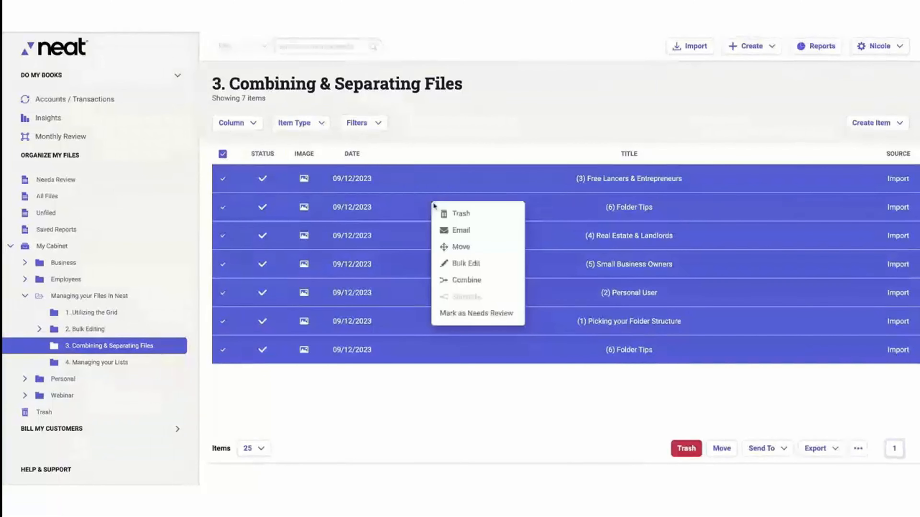
click(451, 281)
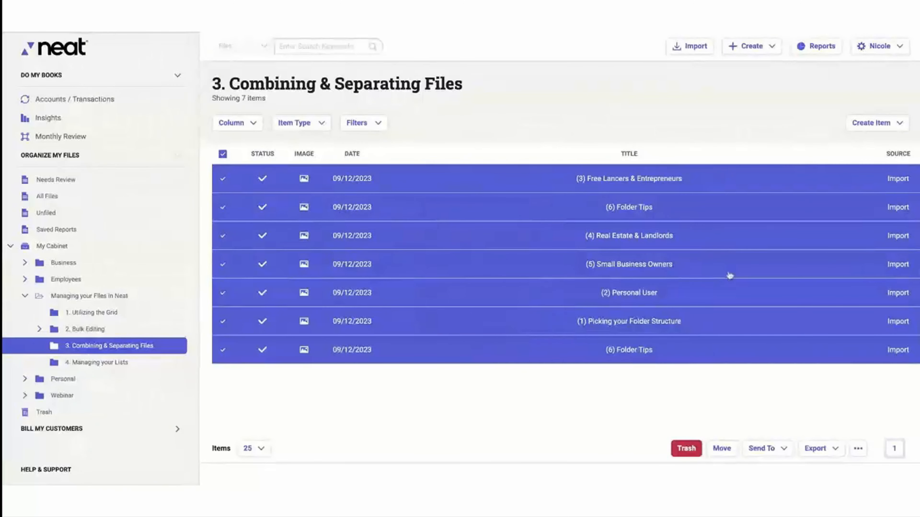
click(858, 448)
click(858, 401)
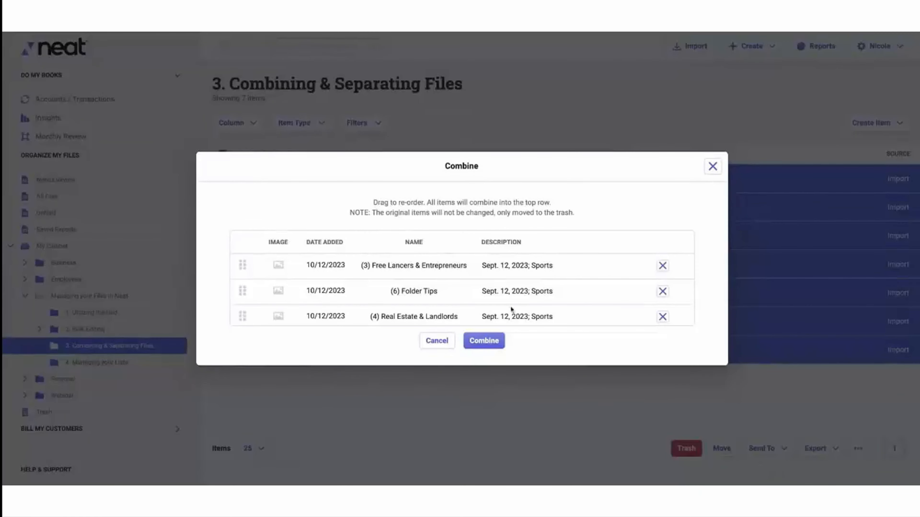
- Review the list of files chosen for combining and preview the image of (3) Free Lancers & Entrepreneurs
scroll(462, 306, down, 2)
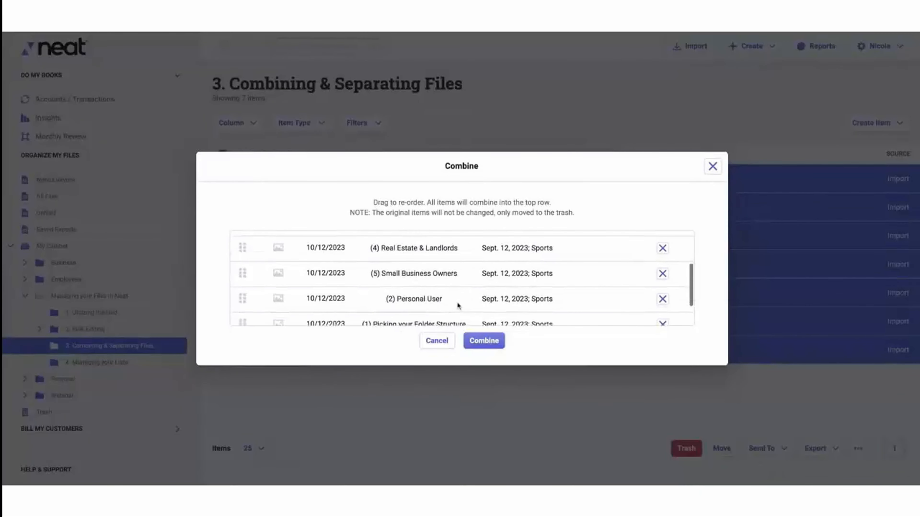
scroll(458, 306, down, 2)
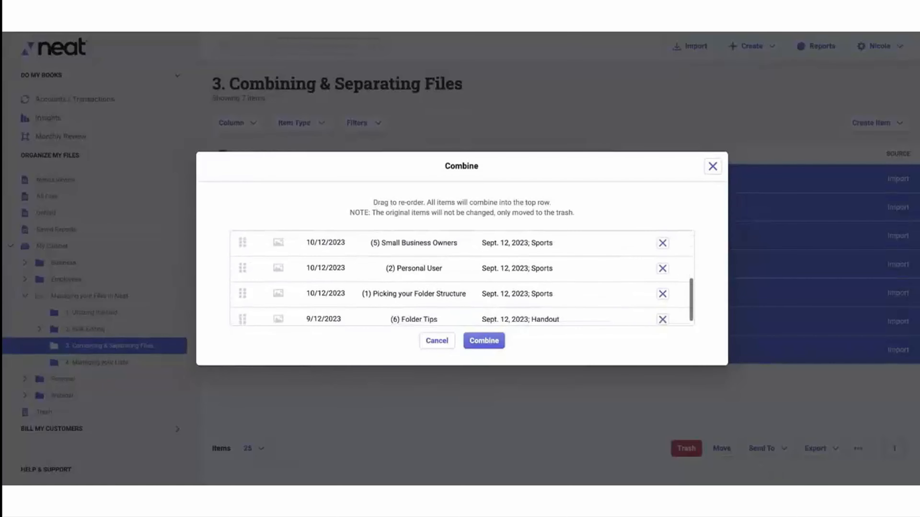
scroll(364, 287, down, 1)
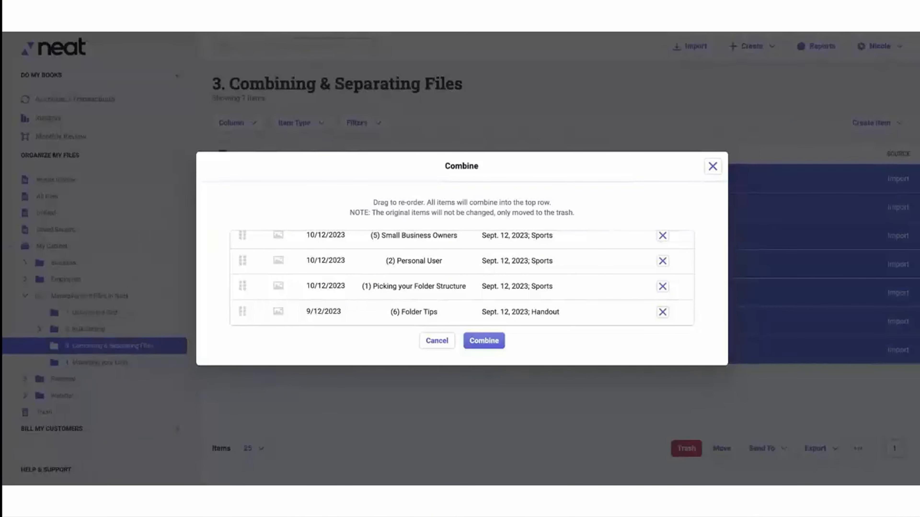
scroll(461, 277, up, 3)
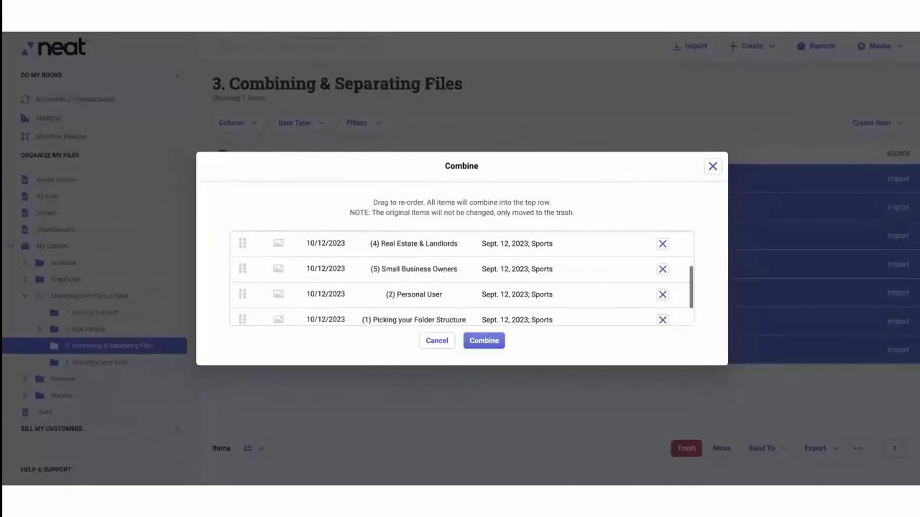
scroll(462, 277, up, 3)
click(278, 265)
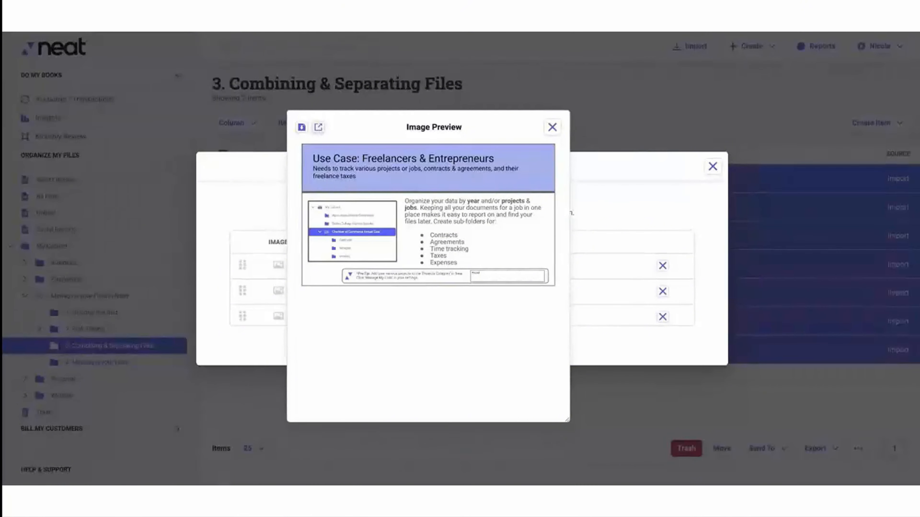
click(553, 128)
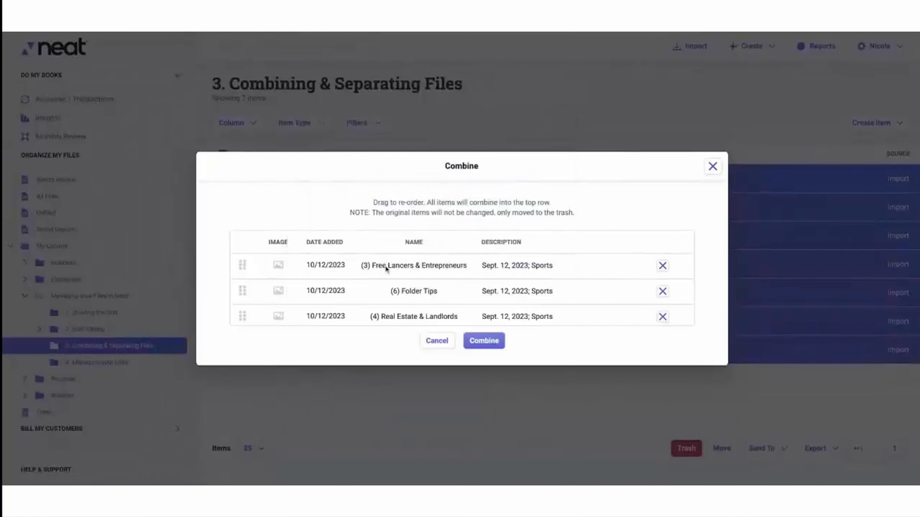
- Reorder the files into numerical sequence from (1) Picking your Folder Structure to (6) Folder Tips, and combine them
scroll(313, 303, down, 3)
drag(242, 288, 242, 237)
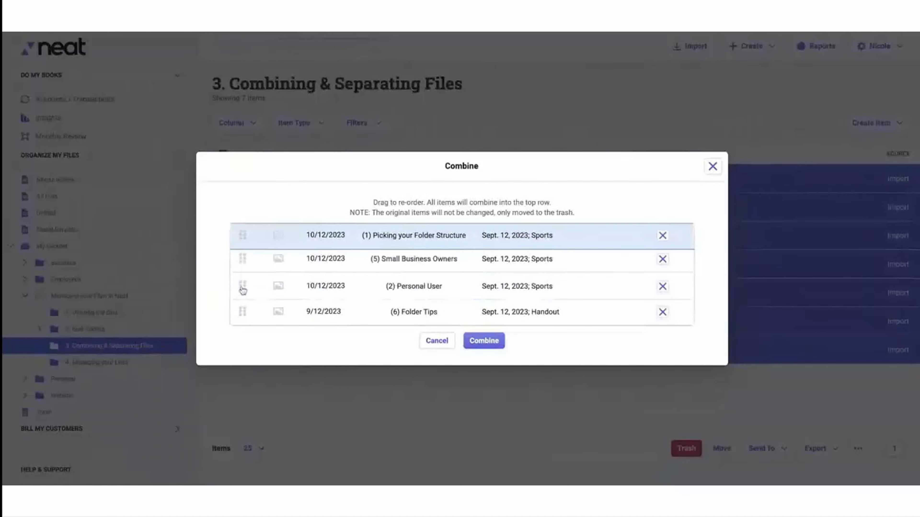
drag(242, 289, 243, 322)
scroll(263, 279, up, 2)
drag(242, 250, 242, 322)
scroll(243, 322, down, 1)
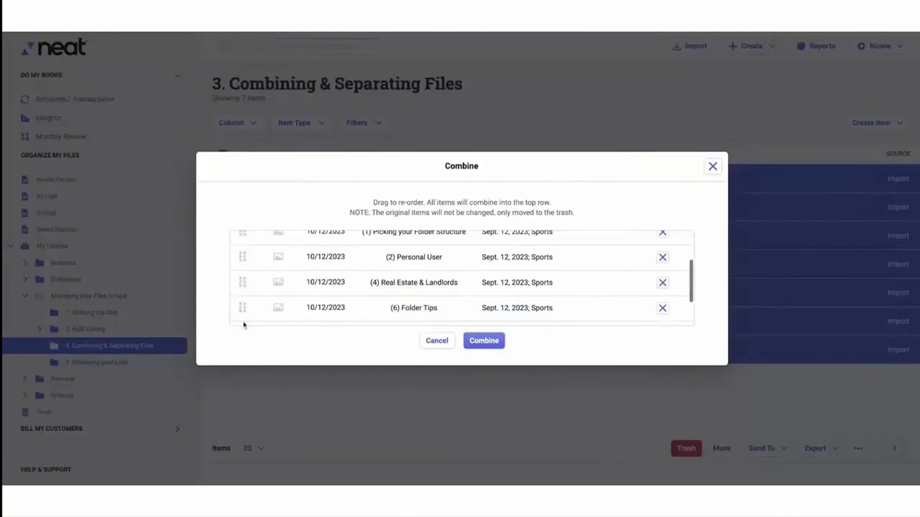
scroll(243, 323, down, 2)
drag(242, 262, 245, 268)
scroll(278, 273, up, 3)
click(484, 341)
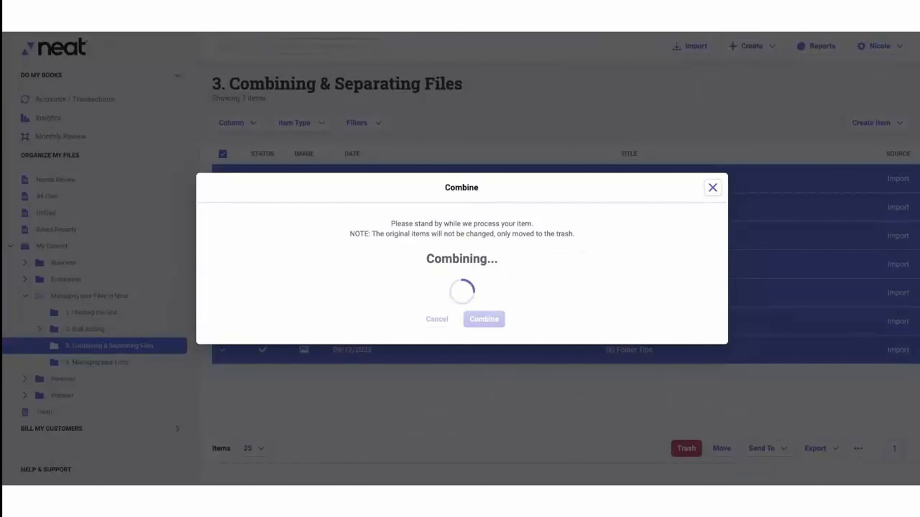
- Check the Trash for the original files and return to the 3. Combining & Separating Files folder
click(44, 412)
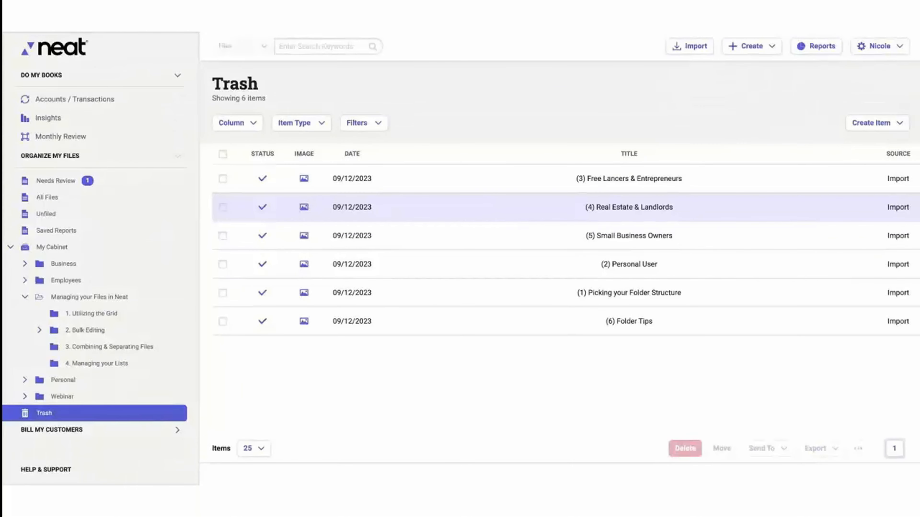
click(108, 347)
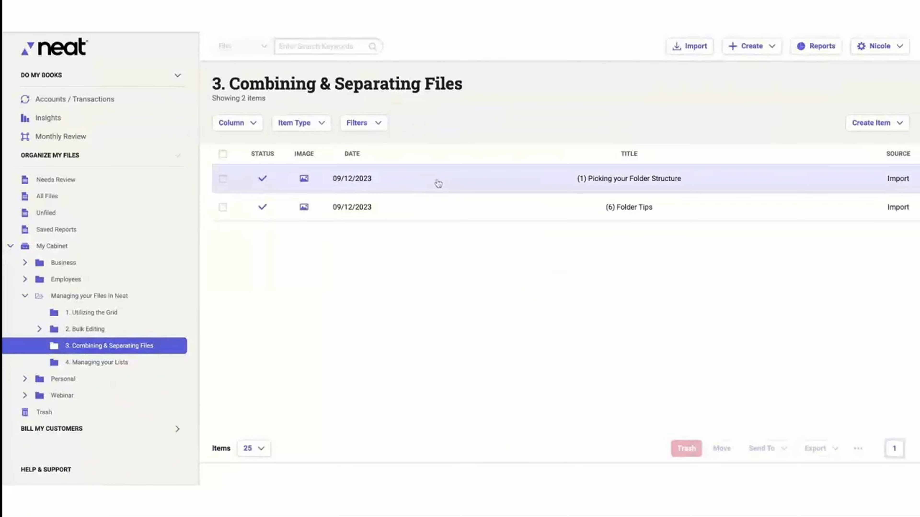
- Select the combined file (1) Picking your Folder Structure, start separating it, and look through its pages
right_click(416, 179)
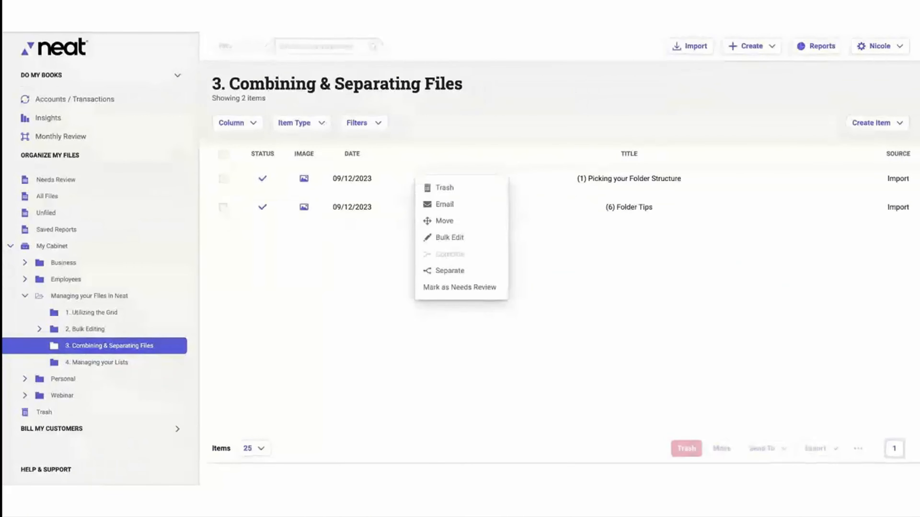
click(223, 179)
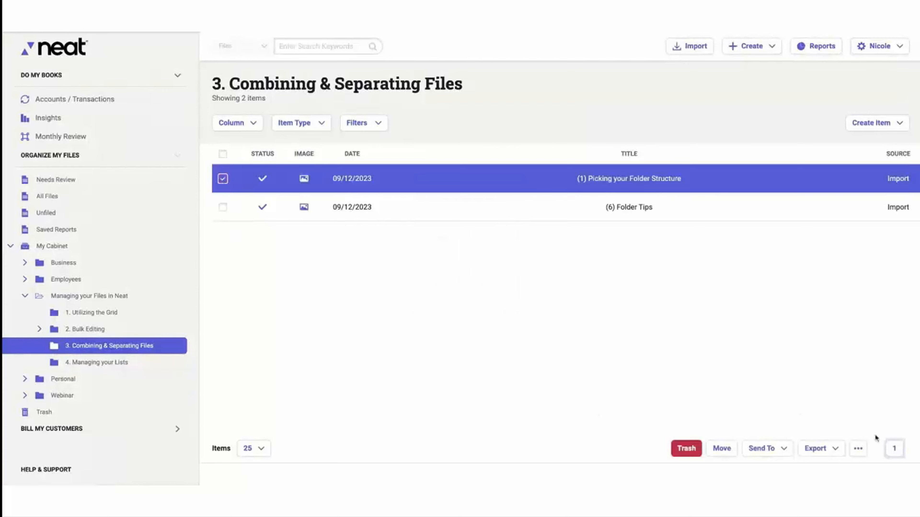
click(859, 449)
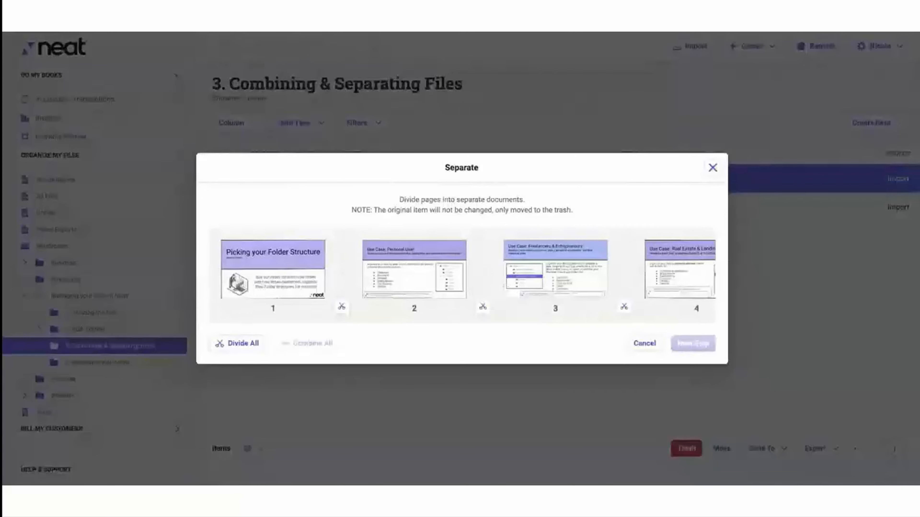
scroll(462, 275, right, 9)
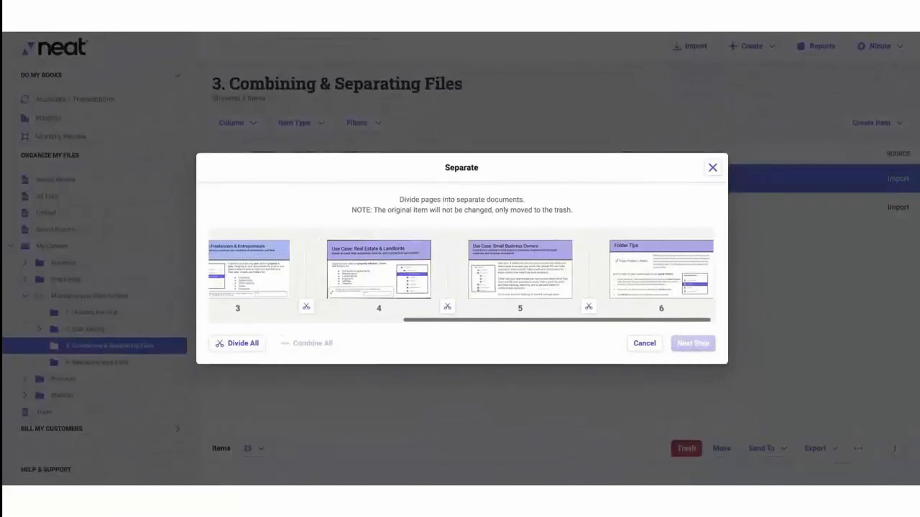
scroll(461, 276, left, 9)
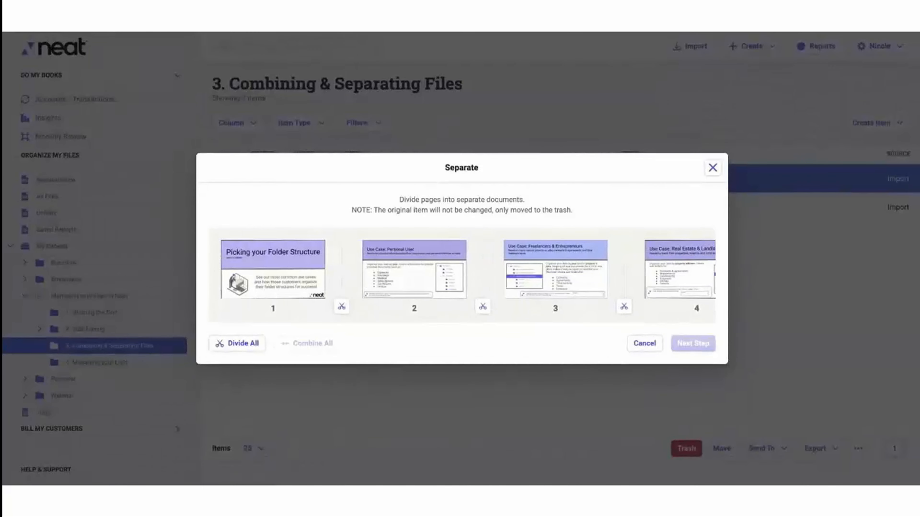
scroll(461, 275, right, 5)
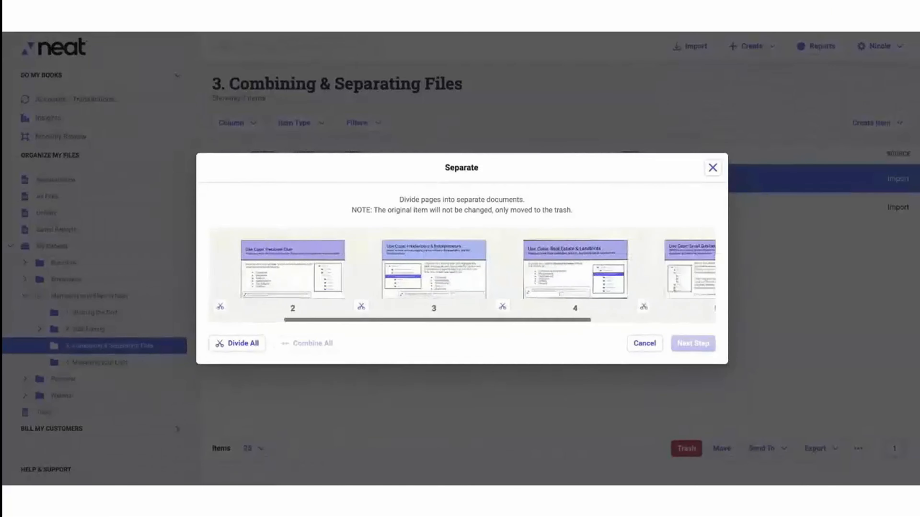
- Divide the document between pages 3 and 4
click(473, 308)
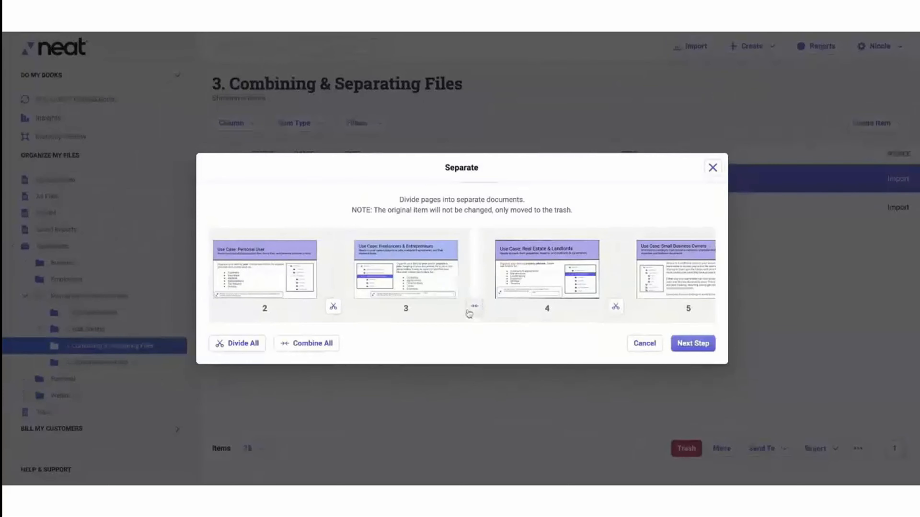
scroll(365, 296, left, 5)
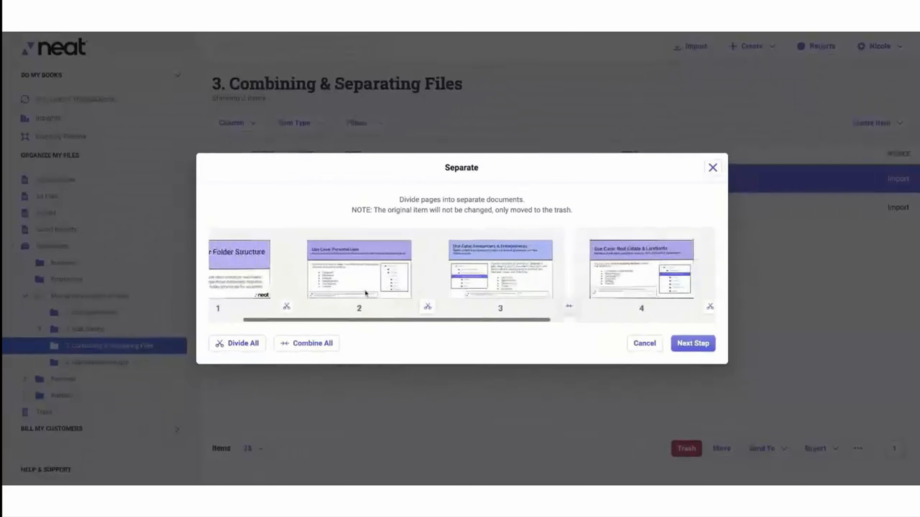
scroll(366, 294, right, 5)
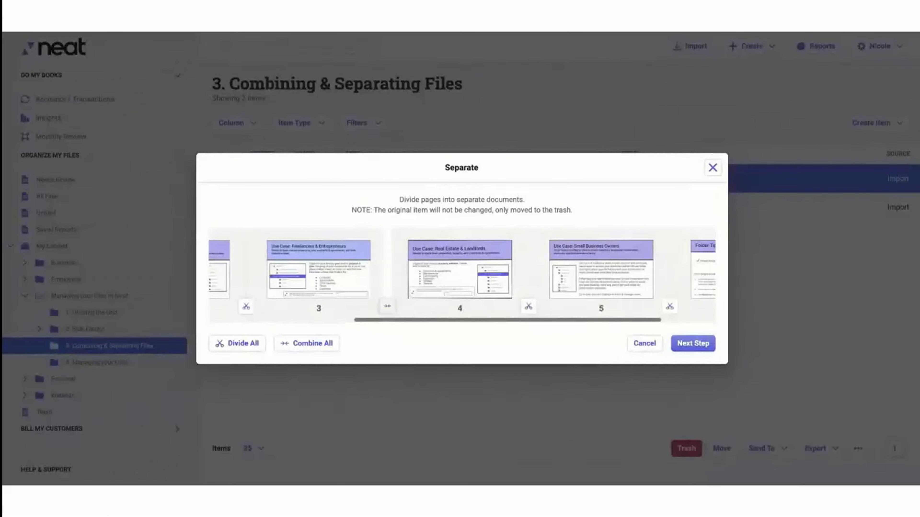
- Divide all pages of the file into separate documents and check the splits
click(237, 343)
scroll(585, 268, left, 3)
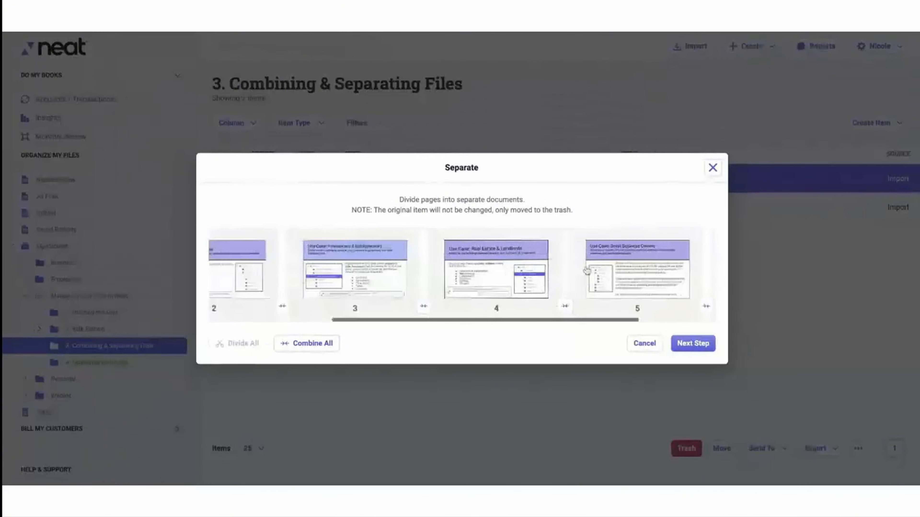
scroll(586, 271, left, 3)
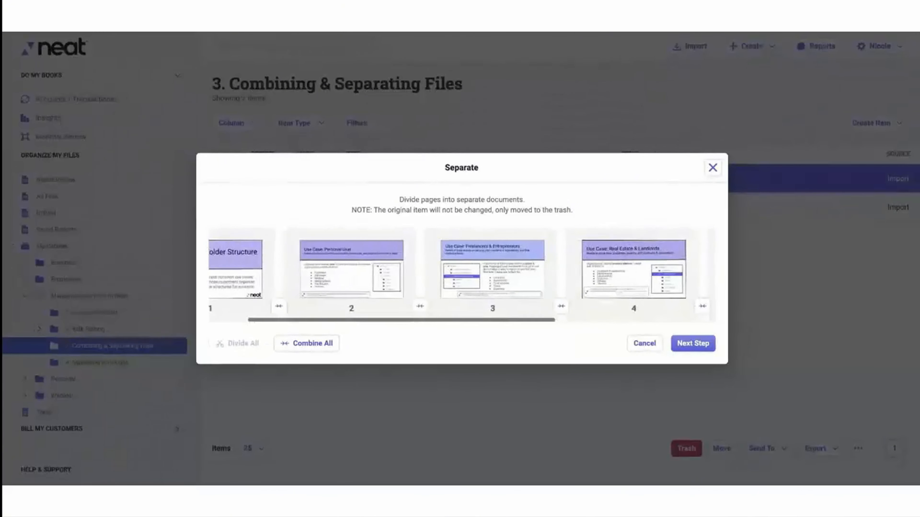
scroll(587, 271, left, 2)
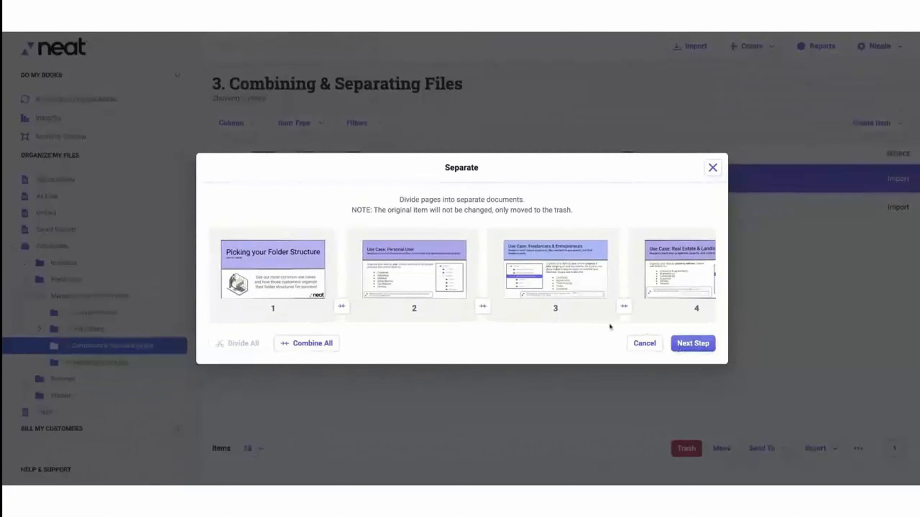
- Try rejoining page 3 with pages 4 and 2, and divide them again into single-page documents
click(624, 307)
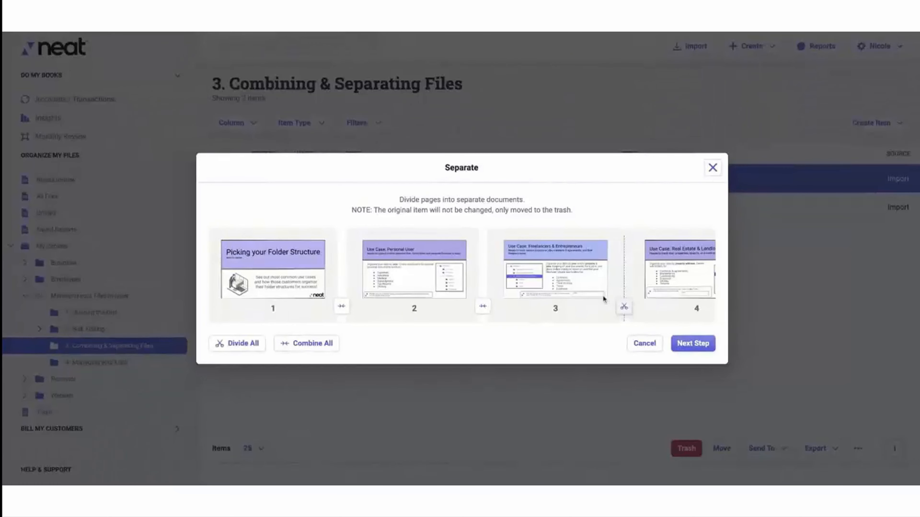
click(484, 306)
click(484, 308)
click(624, 307)
- Continue the separation to verify the item types of the new documents
click(693, 344)
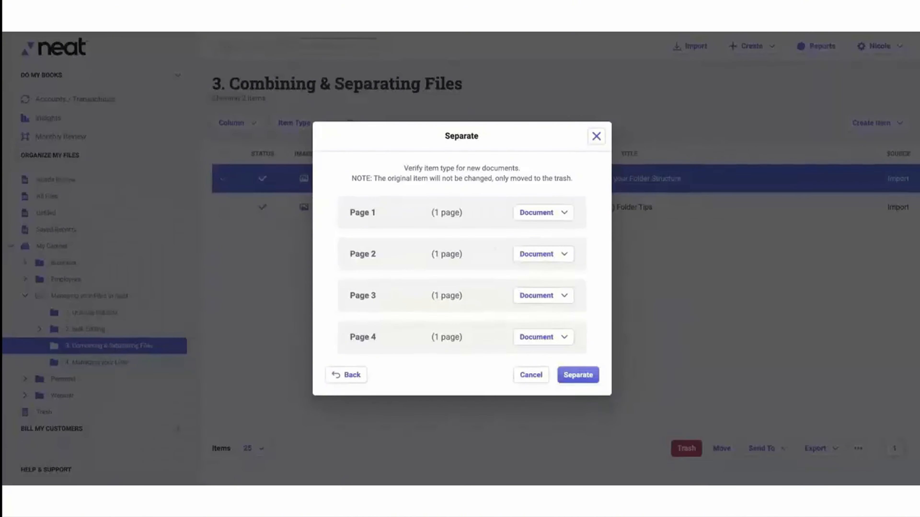